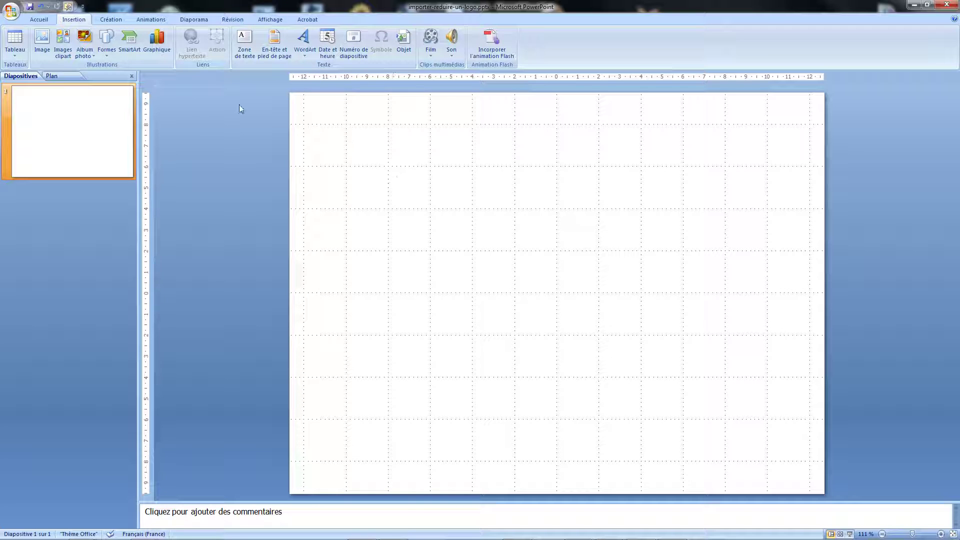
Insert logo-F4_V8-horizontal-slogan-grand.png from the logo-f4-design folder onto the empty slide
{"action": "left_click", "coordinate": [42, 39]}
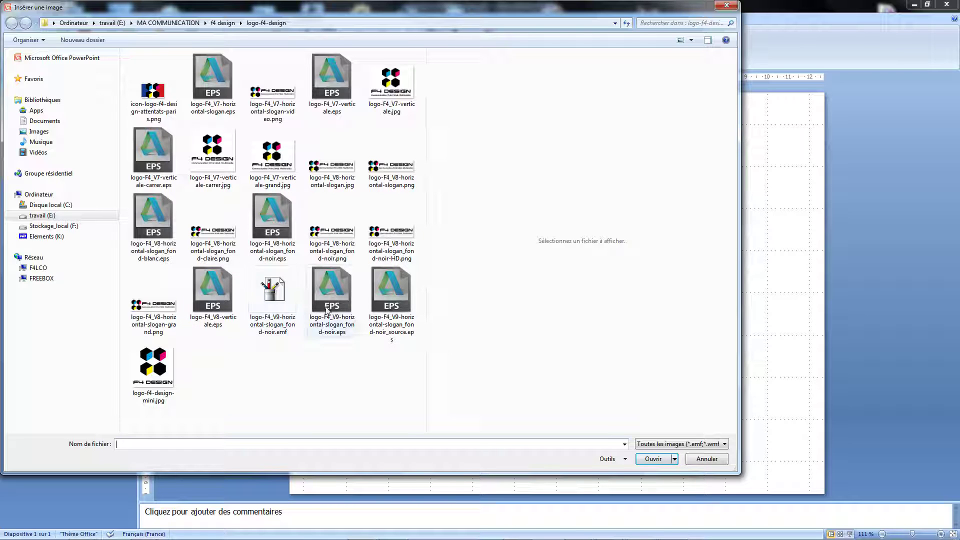
{"action": "left_click", "coordinate": [162, 308]}
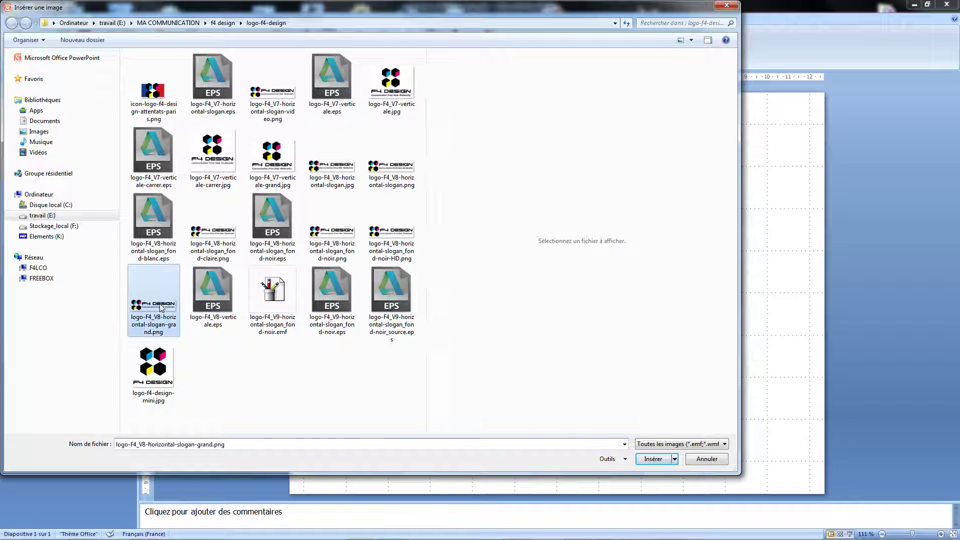
{"action": "left_click", "coordinate": [653, 459]}
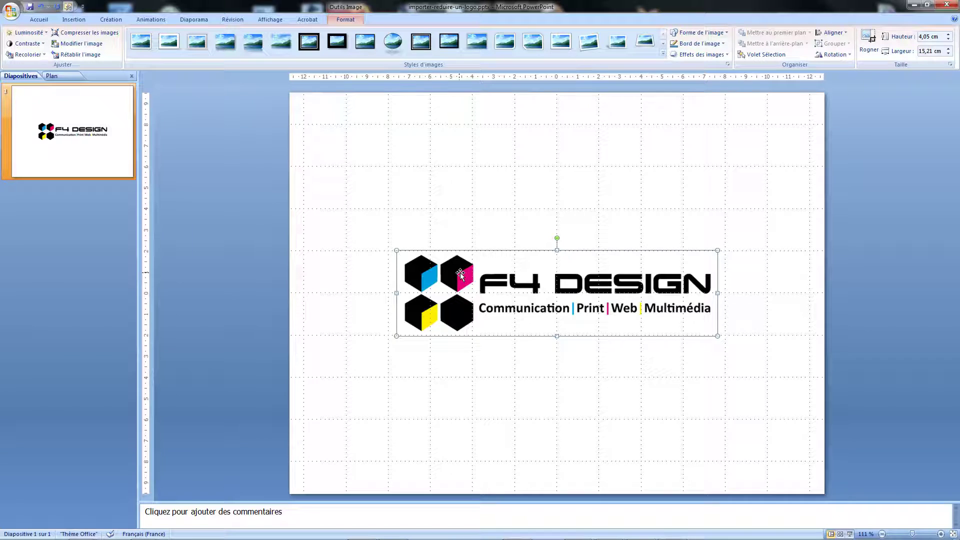
Move the F4 DESIGN logo up near the top of the slide
{"action": "left_click_drag", "start_coordinate": [460, 274], "coordinate": [469, 156]}
{"action": "left_click", "coordinate": [525, 235]}
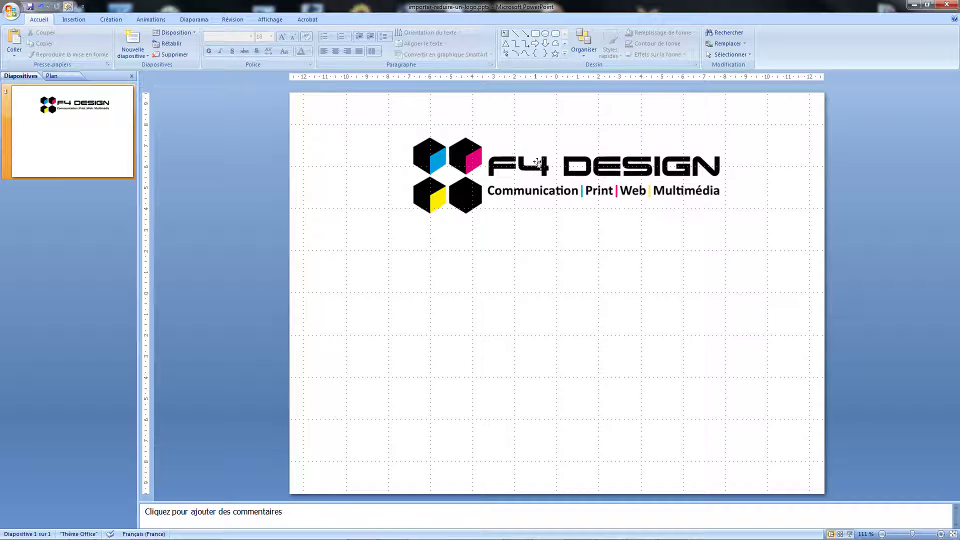
{"action": "left_click", "coordinate": [450, 163]}
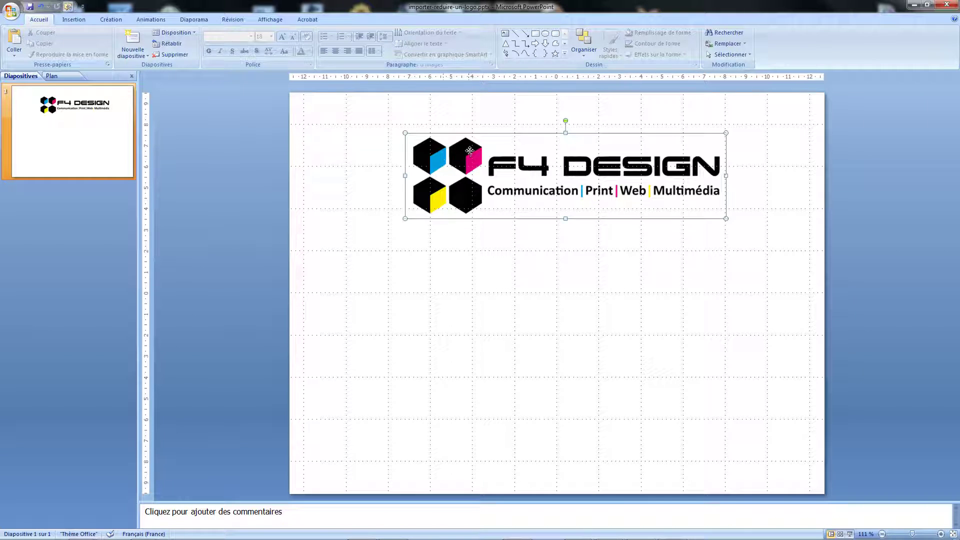
Preview the slide as a slideshow from the beginning, then return to editing
{"action": "left_click", "coordinate": [39, 19]}
{"action": "left_click", "coordinate": [194, 20]}
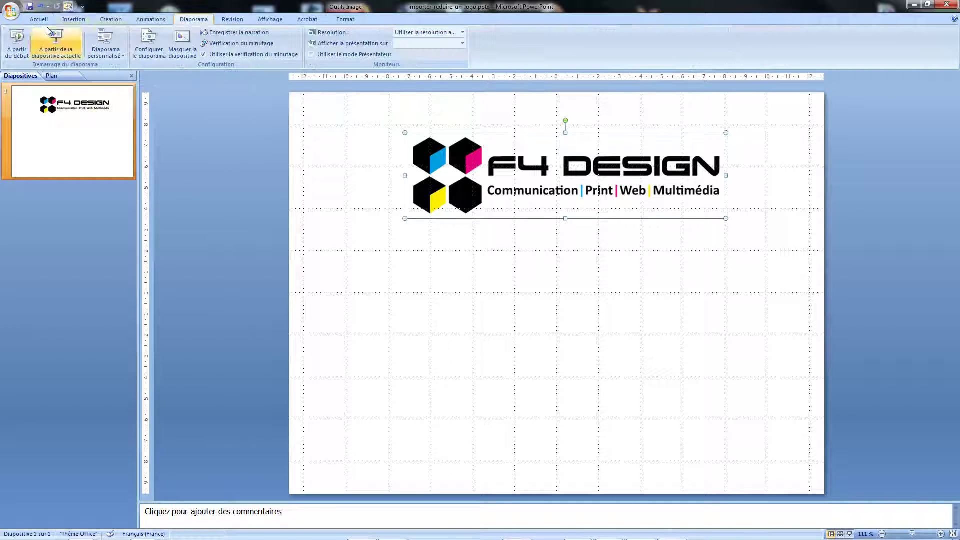
{"action": "left_click", "coordinate": [18, 42]}
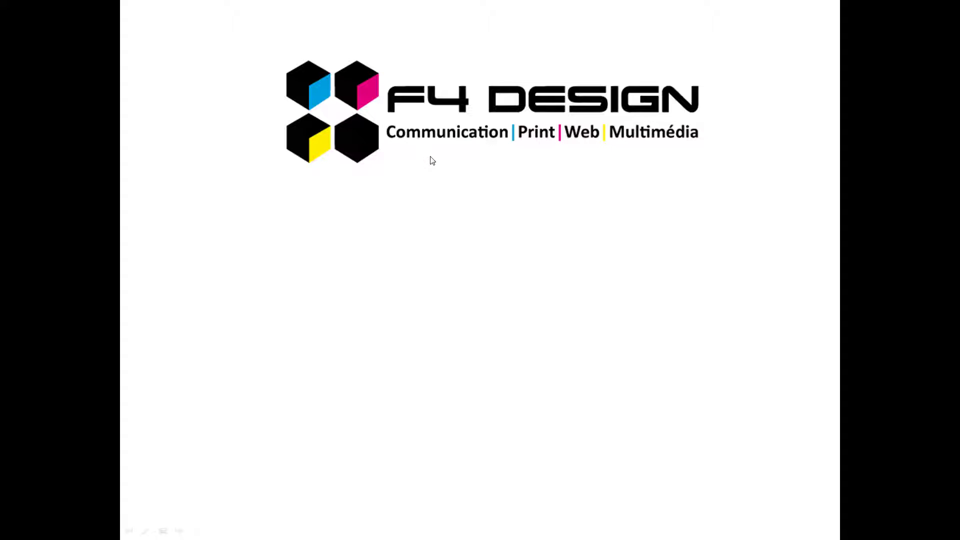
{"action": "key", "text": "Escape"}
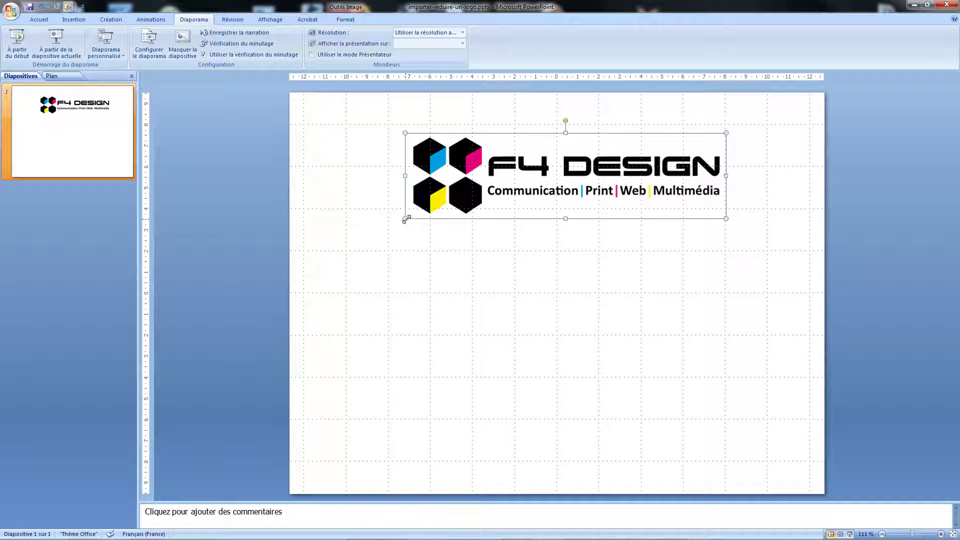
Resize the PNG logo with its handles until it stretches across most of the slide width
{"action": "left_click", "coordinate": [433, 239]}
{"action": "left_click", "coordinate": [434, 165]}
{"action": "left_click_drag", "start_coordinate": [406, 219], "coordinate": [560, 167]}
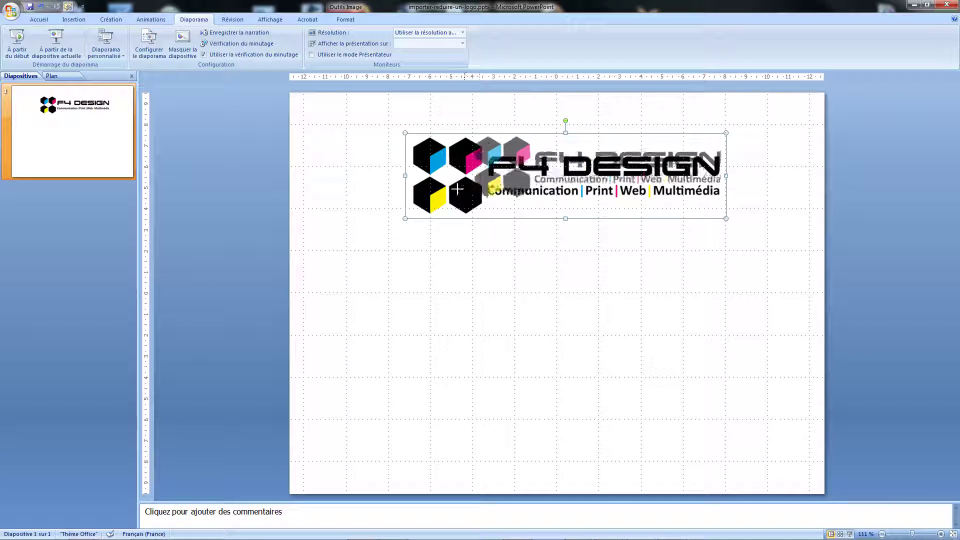
{"action": "mouse_move", "coordinate": [559, 168]}
{"action": "left_mouse_down"}
{"action": "mouse_move", "coordinate": [483, 185]}
{"action": "mouse_move", "coordinate": [549, 175]}
{"action": "left_mouse_up"}
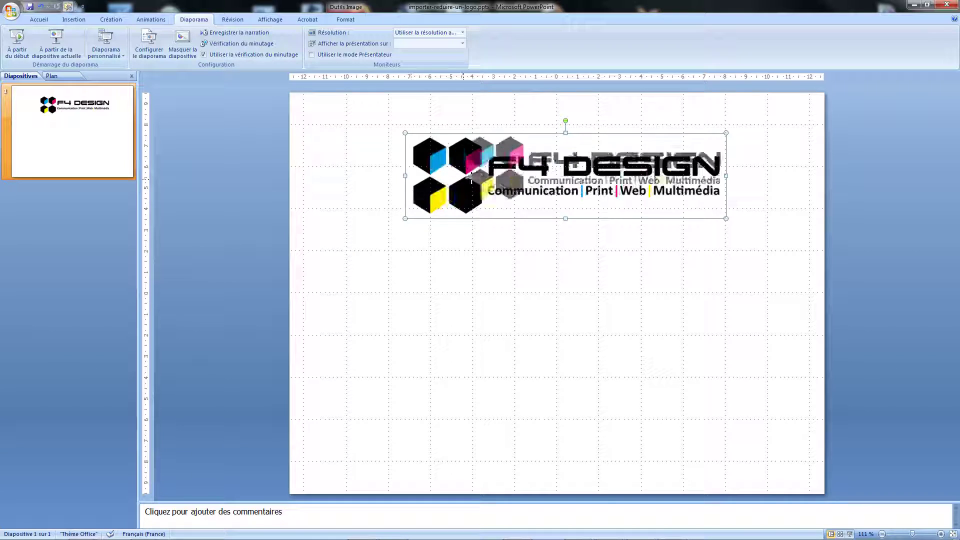
{"action": "mouse_move", "coordinate": [548, 175]}
{"action": "left_mouse_down"}
{"action": "mouse_move", "coordinate": [429, 188]}
{"action": "mouse_move", "coordinate": [587, 160]}
{"action": "mouse_move", "coordinate": [338, 242]}
{"action": "left_mouse_up"}
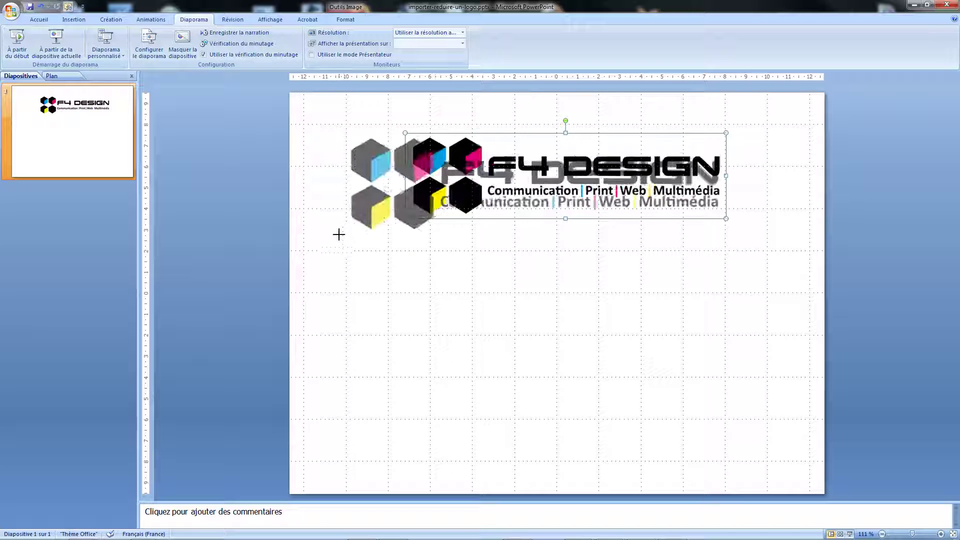
{"action": "left_click_drag", "start_coordinate": [338, 242], "coordinate": [312, 243]}
{"action": "left_click_drag", "start_coordinate": [726, 243], "coordinate": [788, 260]}
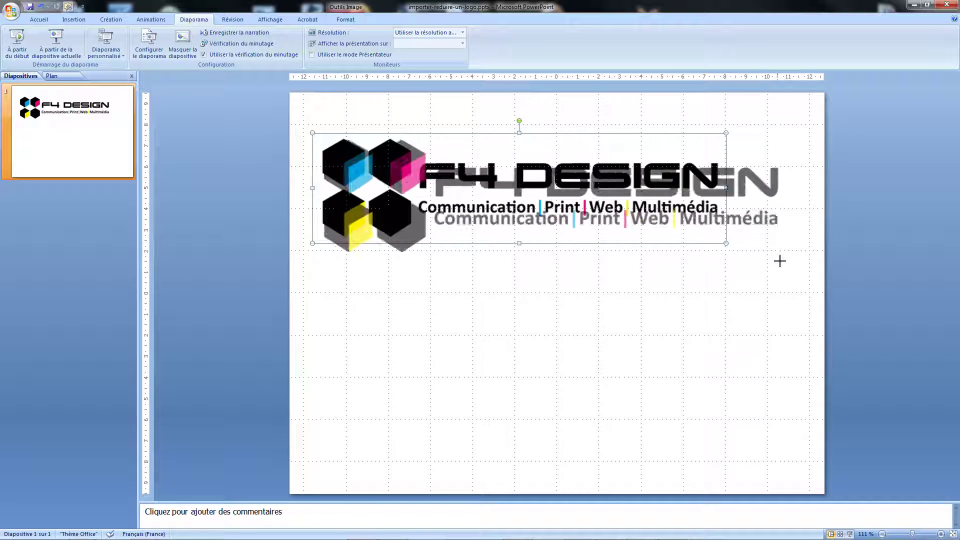
Preview the enlarged logo in a slideshow, then delete the PNG logo from the slide
{"action": "left_click", "coordinate": [17, 40]}
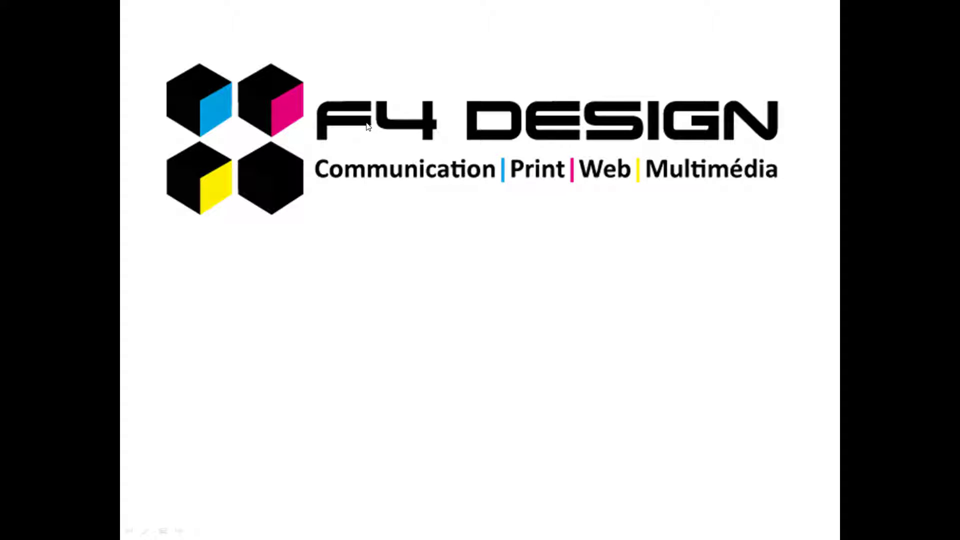
{"action": "key", "text": "Escape"}
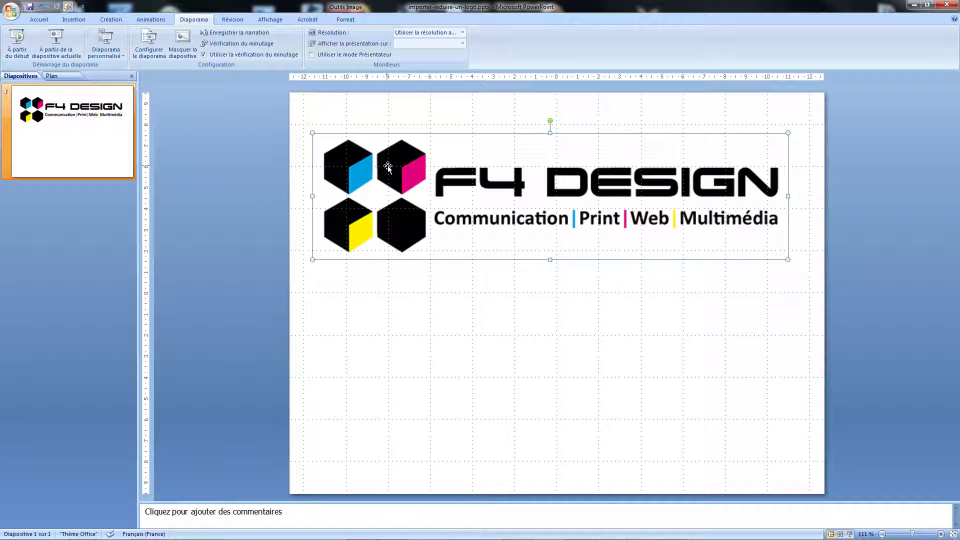
{"action": "left_click", "coordinate": [500, 300]}
{"action": "left_click", "coordinate": [399, 170]}
{"action": "key", "text": "Delete"}
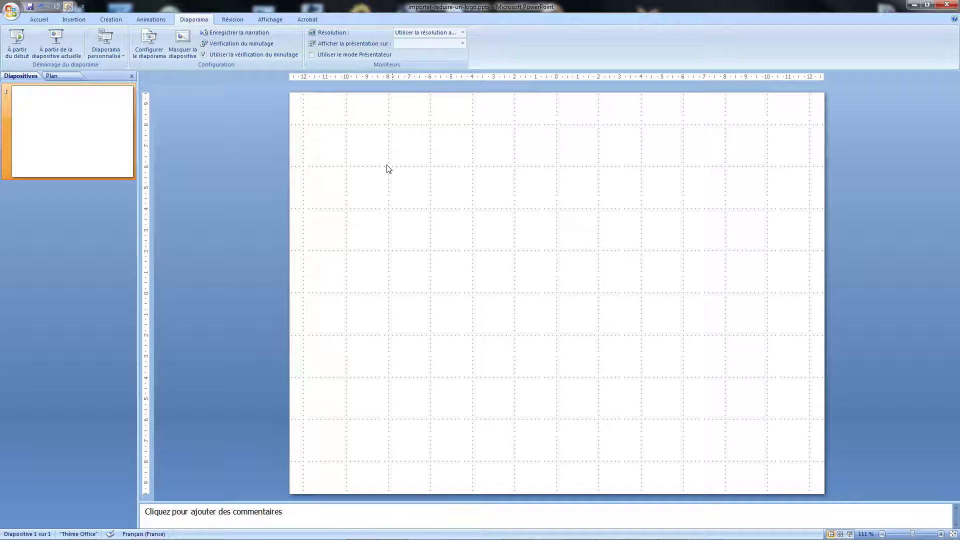
{"action": "left_click", "coordinate": [39, 20]}
{"action": "left_click", "coordinate": [73, 20]}
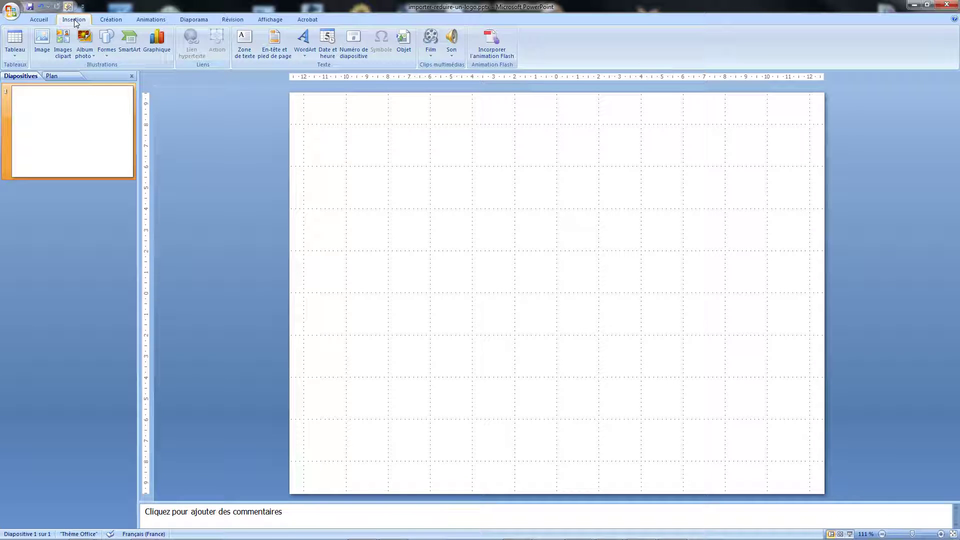
{"action": "left_click", "coordinate": [45, 42]}
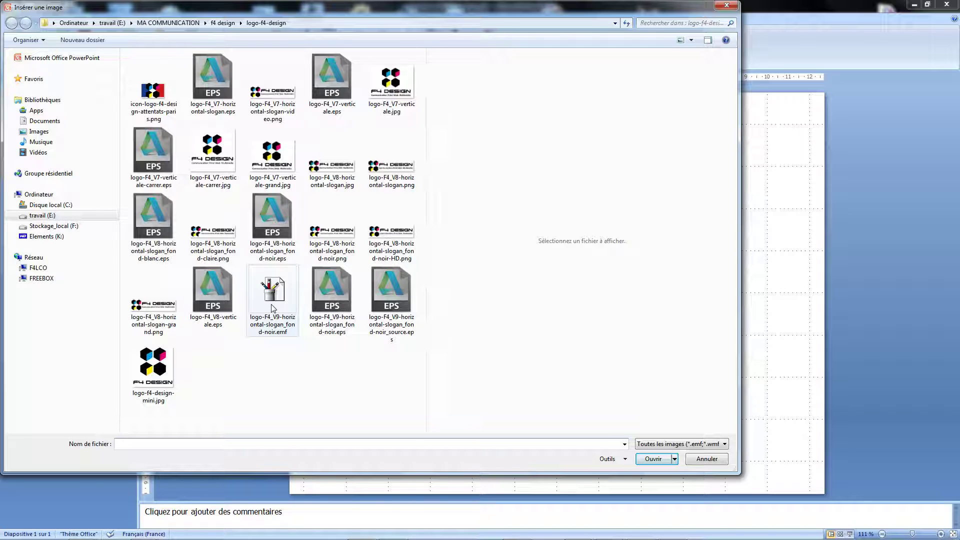
{"action": "left_click", "coordinate": [334, 292]}
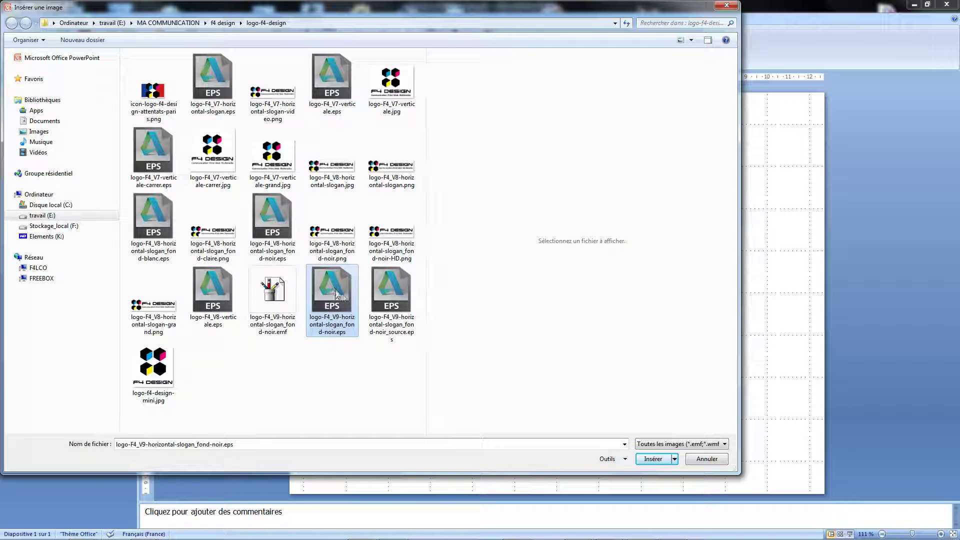
{"action": "left_click", "coordinate": [651, 459]}
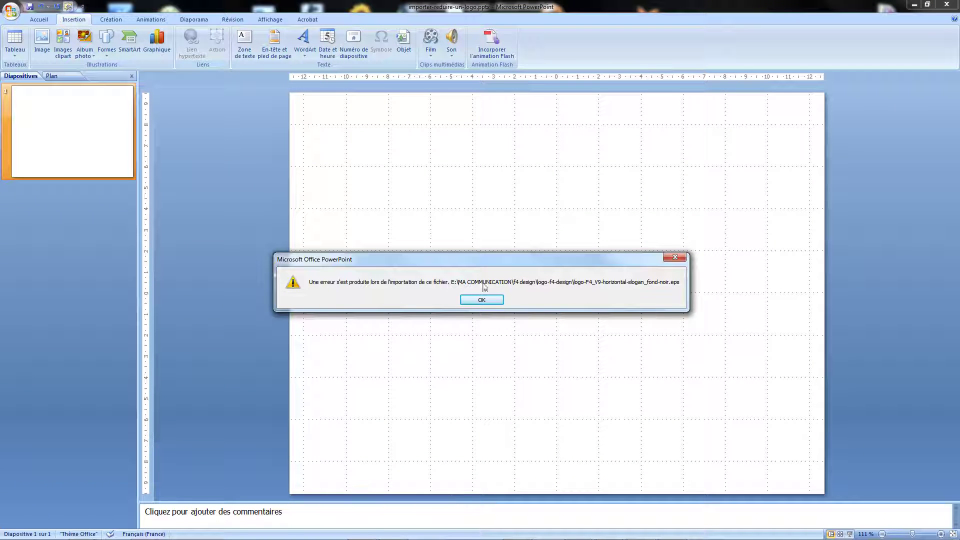
{"action": "left_click", "coordinate": [485, 300]}
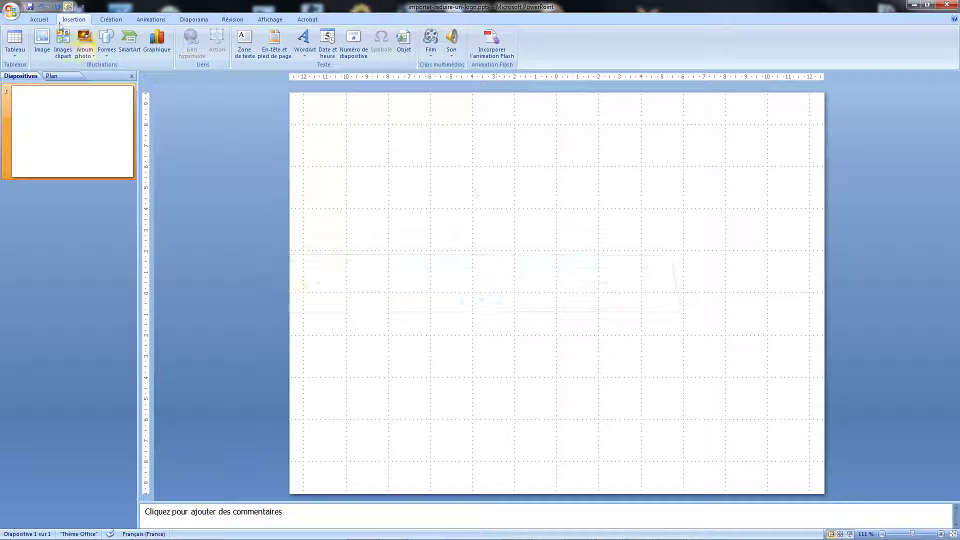
Insert logo-F4_V9-horizontal-slogan_fond-noir.emf onto the slide and drag it toward the top
{"action": "left_click", "coordinate": [42, 42]}
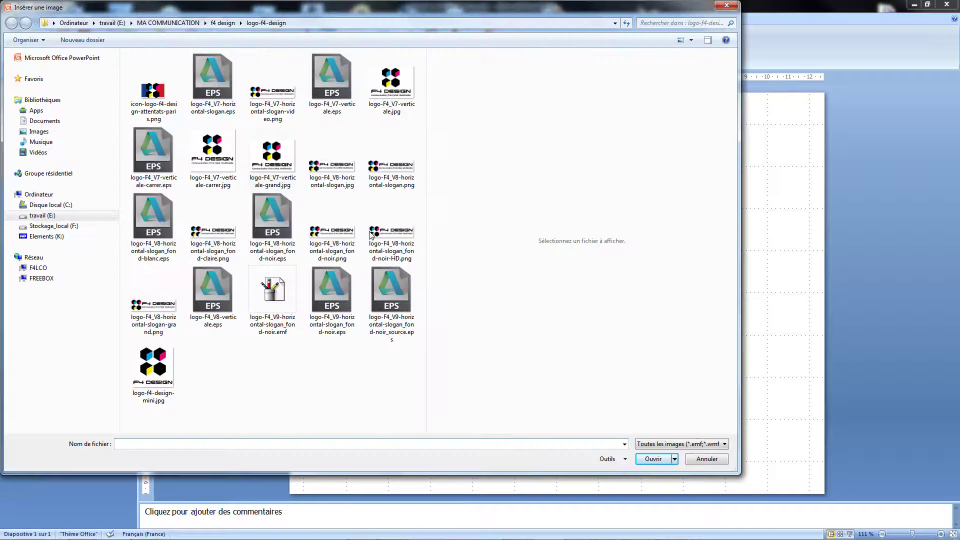
{"action": "left_click", "coordinate": [277, 299]}
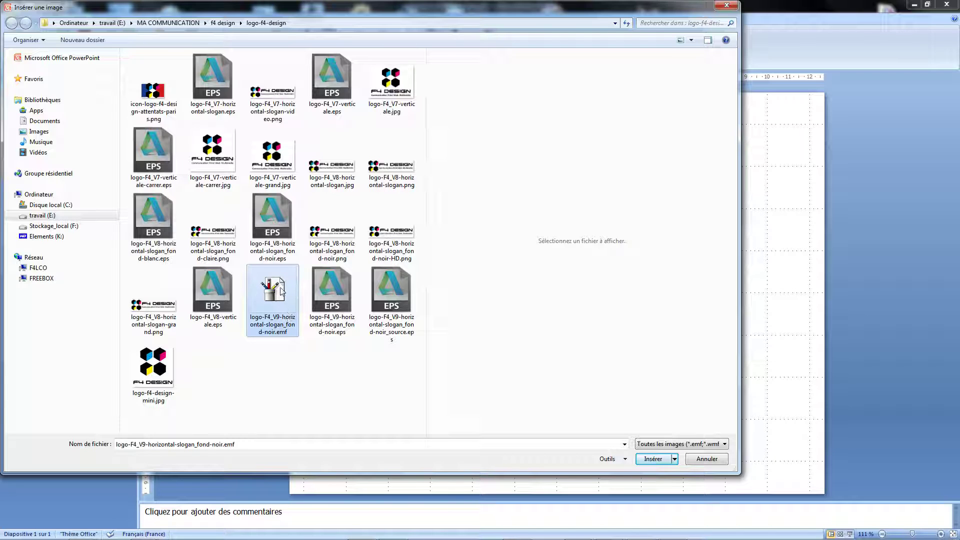
{"action": "double_click", "coordinate": [278, 300]}
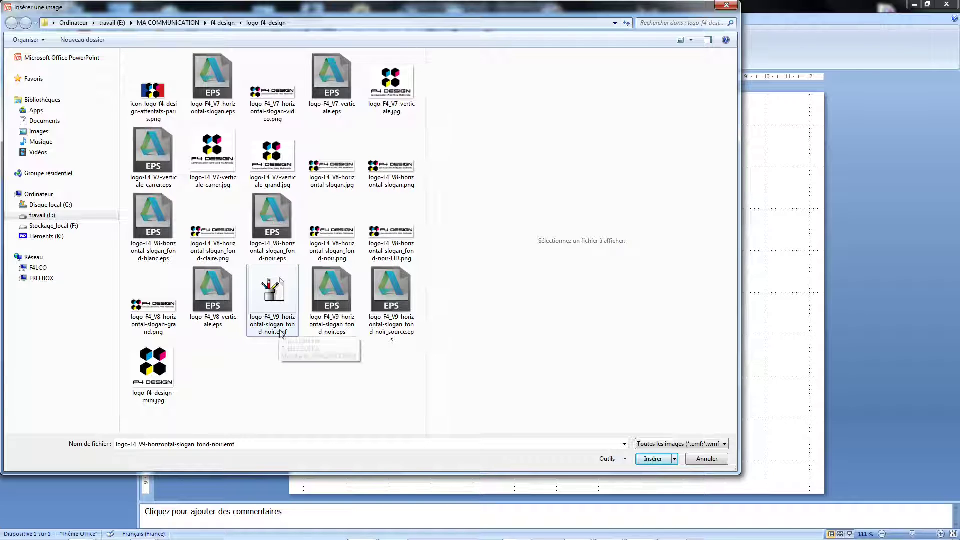
{"action": "left_click", "coordinate": [286, 295]}
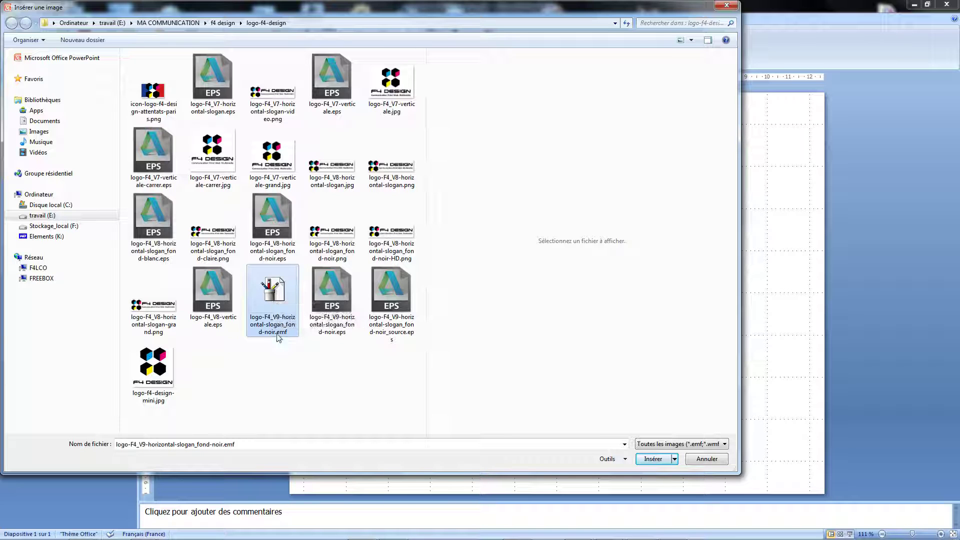
{"action": "left_click", "coordinate": [654, 457]}
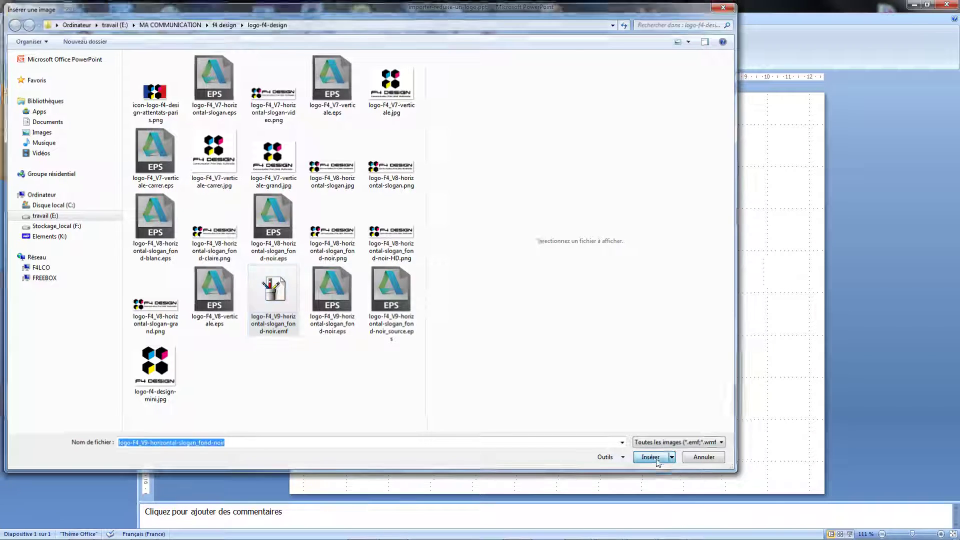
{"action": "left_click_drag", "start_coordinate": [443, 265], "coordinate": [448, 165]}
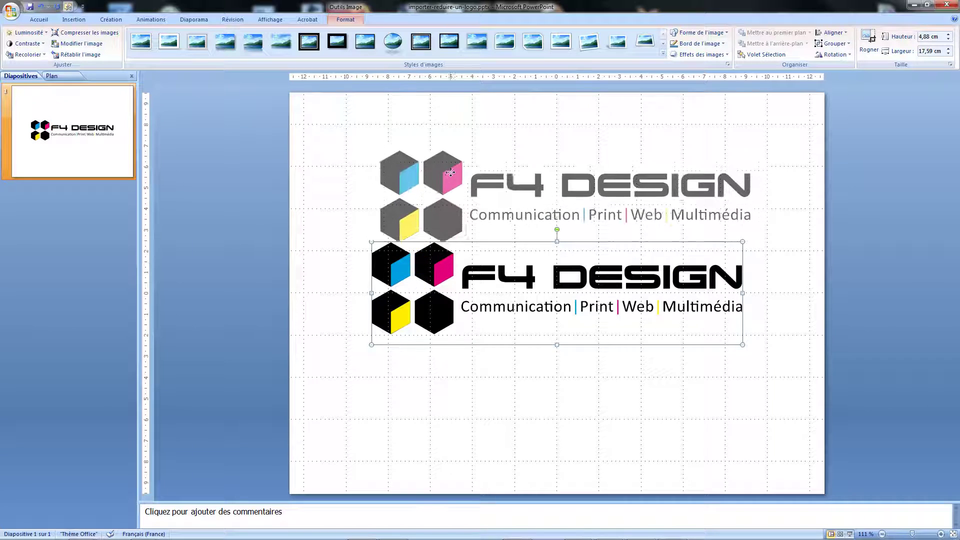
Set the EMF logo at the slide top and run the slideshow from the beginning
{"action": "left_click", "coordinate": [519, 310]}
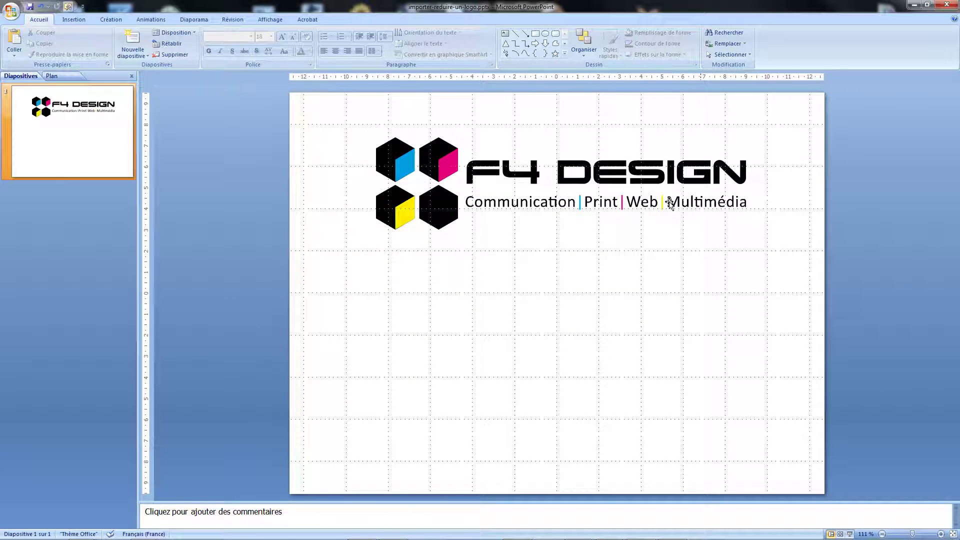
{"action": "left_click", "coordinate": [193, 19]}
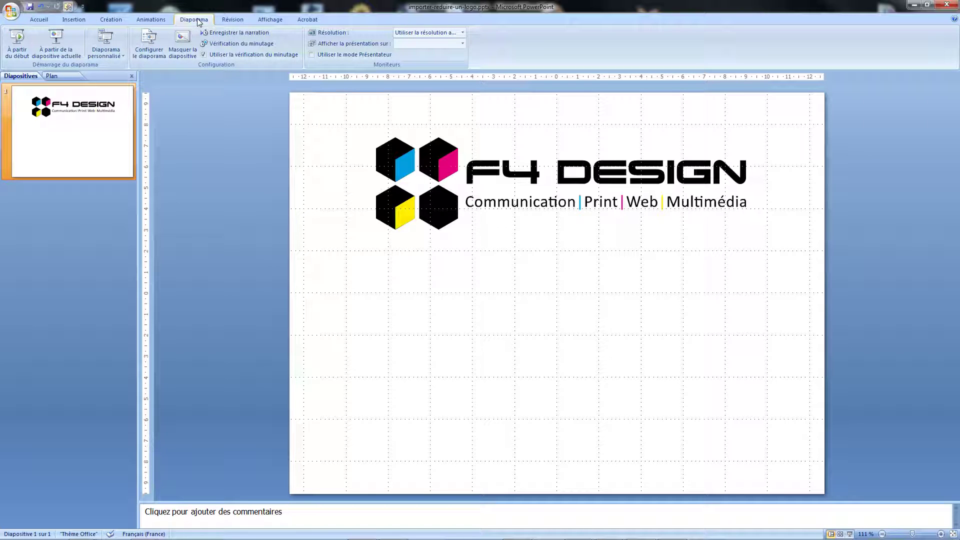
{"action": "left_click", "coordinate": [17, 43]}
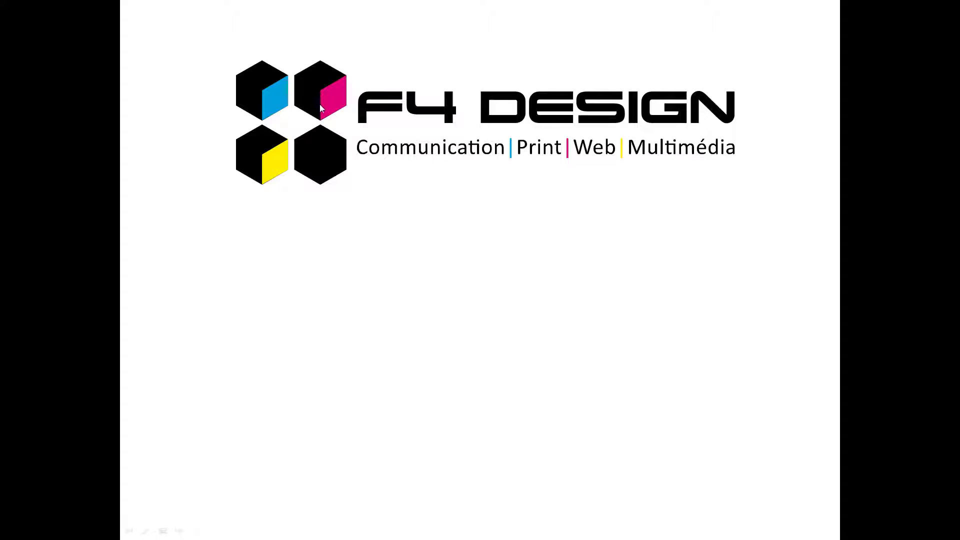
Widen the EMF logo to nearly the full slide width and preview it again in slideshow
{"action": "key", "text": "Escape"}
{"action": "left_click", "coordinate": [420, 177]}
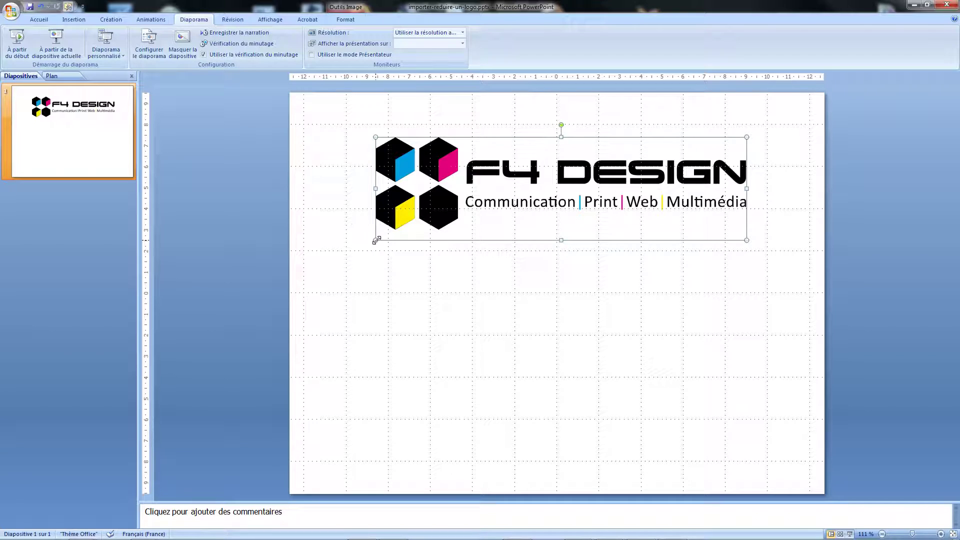
{"action": "left_click_drag", "start_coordinate": [376, 240], "coordinate": [305, 259]}
{"action": "left_click_drag", "start_coordinate": [747, 259], "coordinate": [765, 275]}
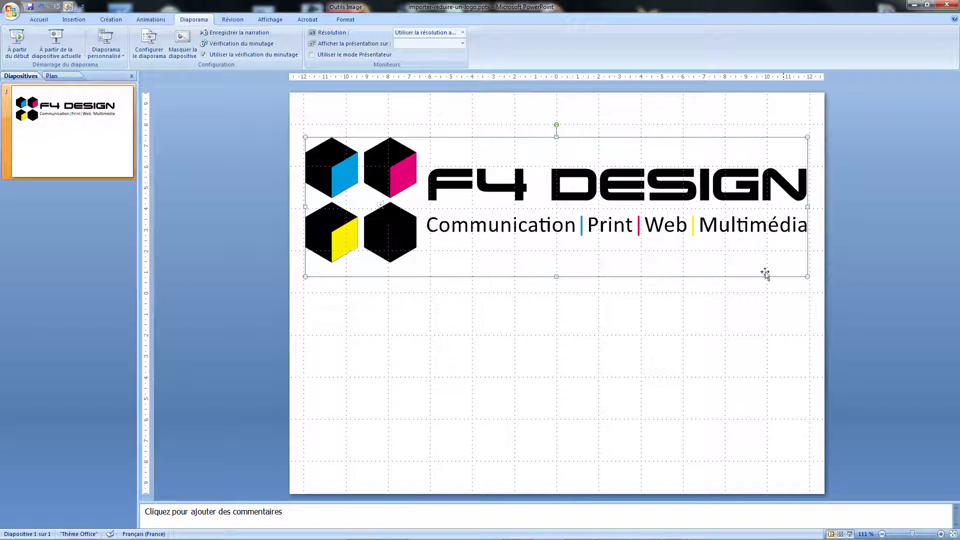
{"action": "left_click", "coordinate": [17, 42]}
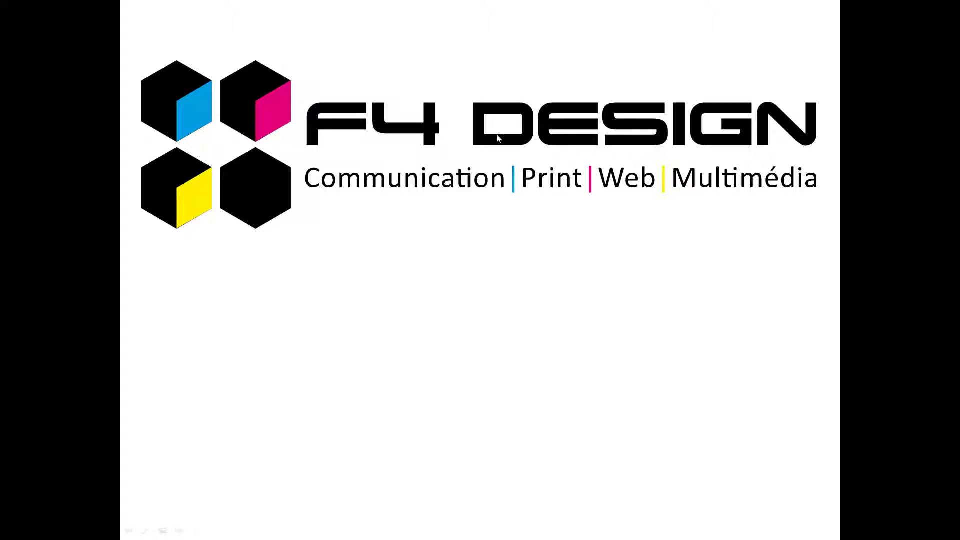
{"action": "key", "text": "Escape"}
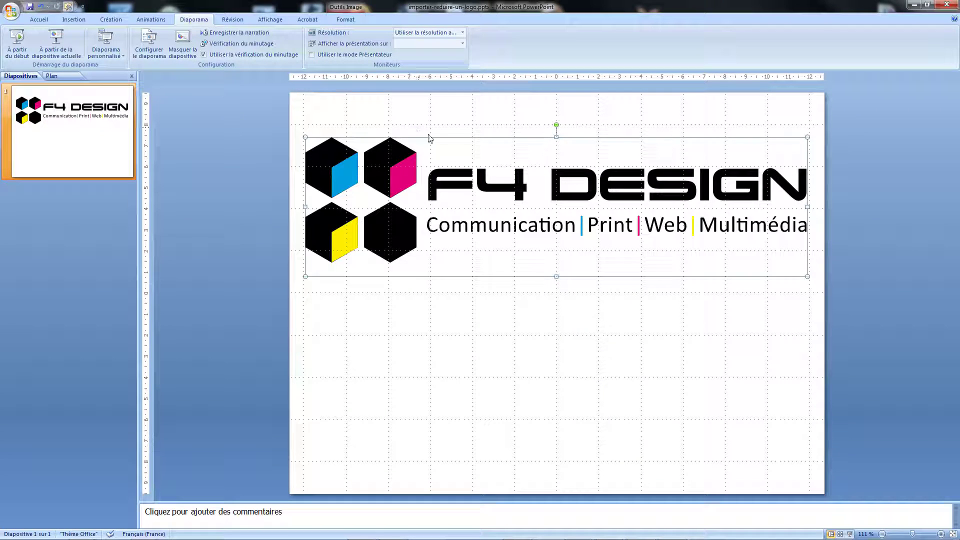
Reselect the 6.6 × 23.82 cm EMF logo and bring up its Picture Format options
{"action": "left_click", "coordinate": [431, 128]}
{"action": "left_click", "coordinate": [395, 174]}
{"action": "double_click", "coordinate": [393, 160]}
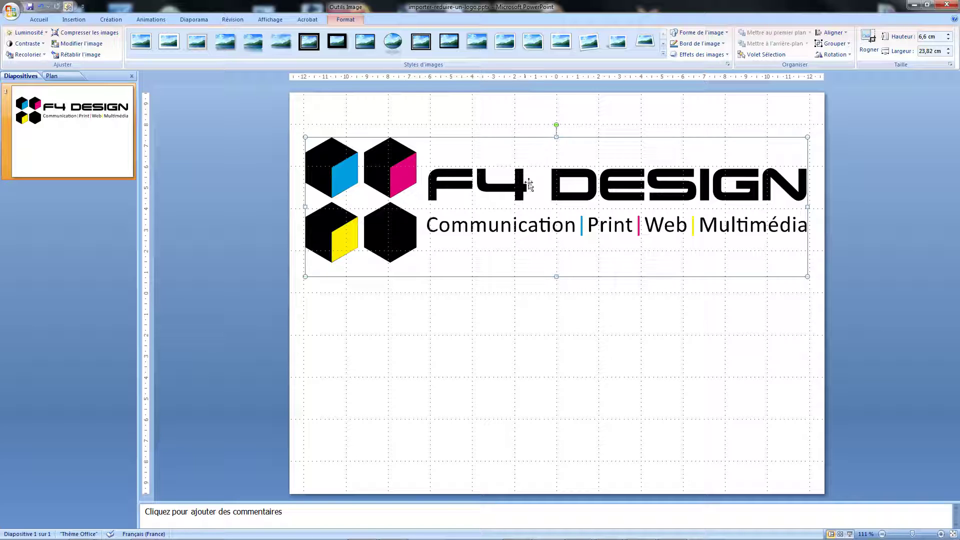
Ungroup the EMF logo, accepting its conversion to a Microsoft Office drawing object
{"action": "right_click", "coordinate": [389, 164]}
{"action": "mouse_move", "coordinate": [418, 225]}
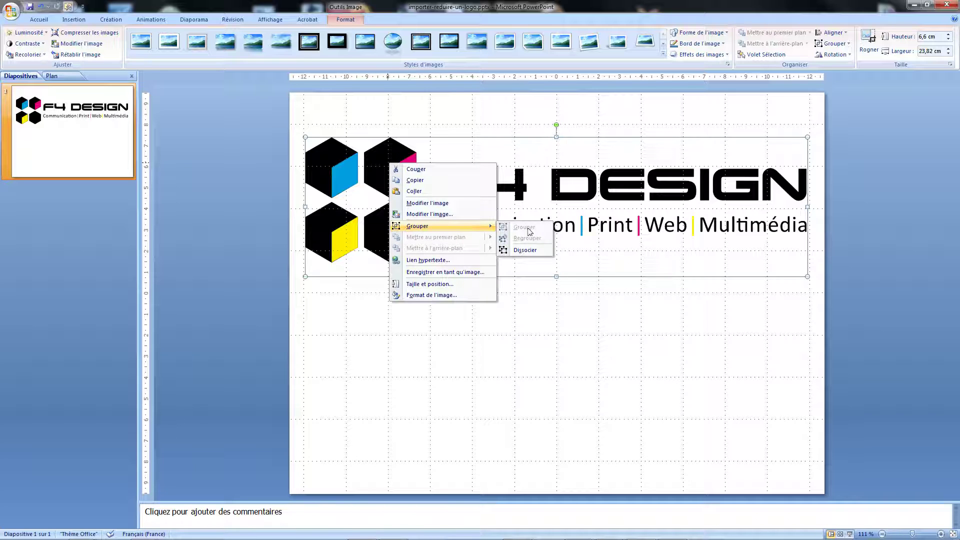
{"action": "left_click", "coordinate": [527, 250]}
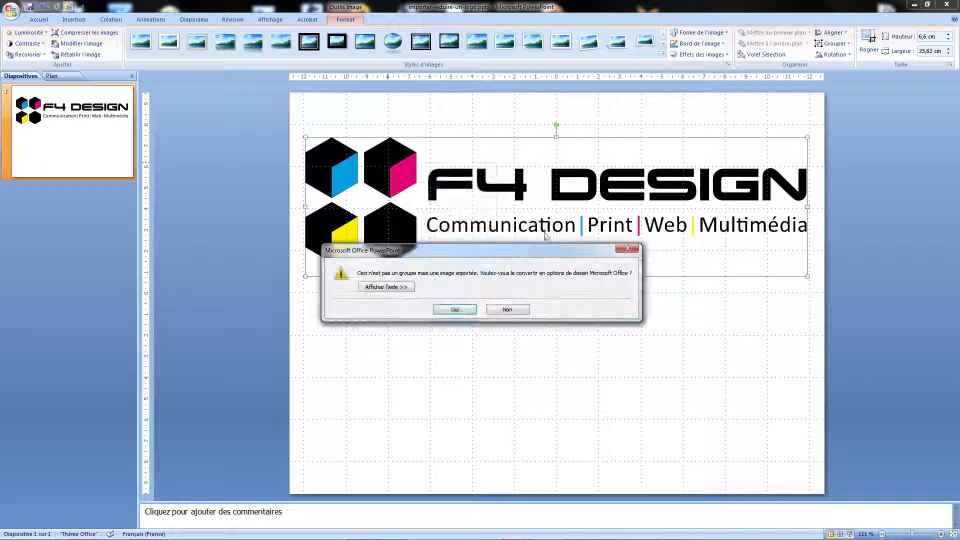
{"action": "left_click", "coordinate": [465, 312]}
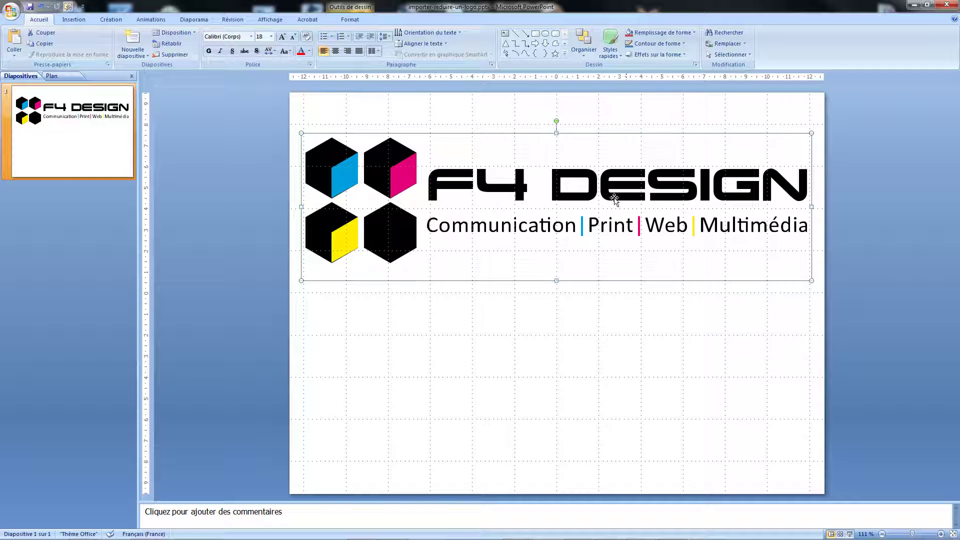
Select the F letter on its own, test moving it upward, then undo the move
{"action": "left_click", "coordinate": [480, 285]}
{"action": "left_click", "coordinate": [442, 187]}
{"action": "double_click", "coordinate": [439, 183]}
{"action": "left_click_drag", "start_coordinate": [440, 183], "coordinate": [443, 127]}
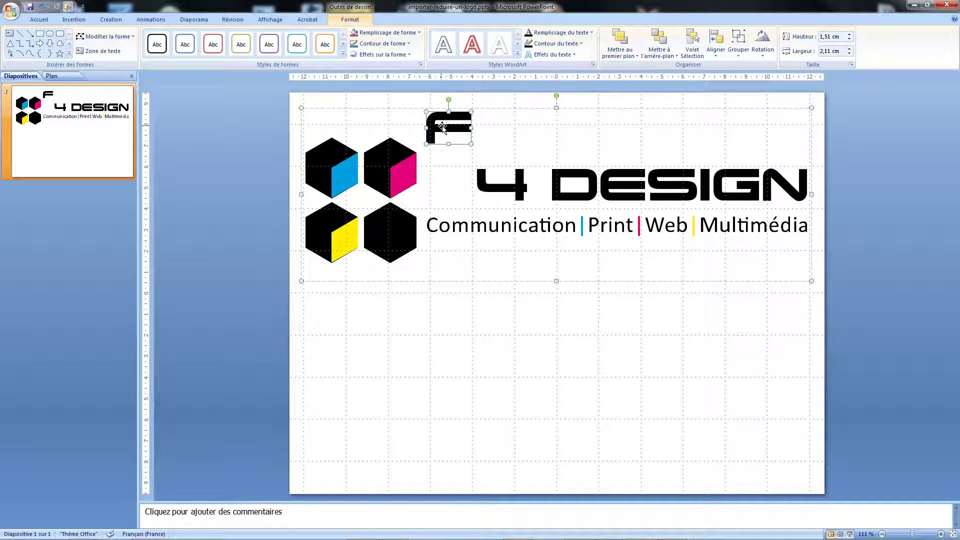
{"action": "key", "text": "ctrl+z"}
Select the magenta cube face alone, then apply a shape style to the whole logo group
{"action": "left_click", "coordinate": [396, 168]}
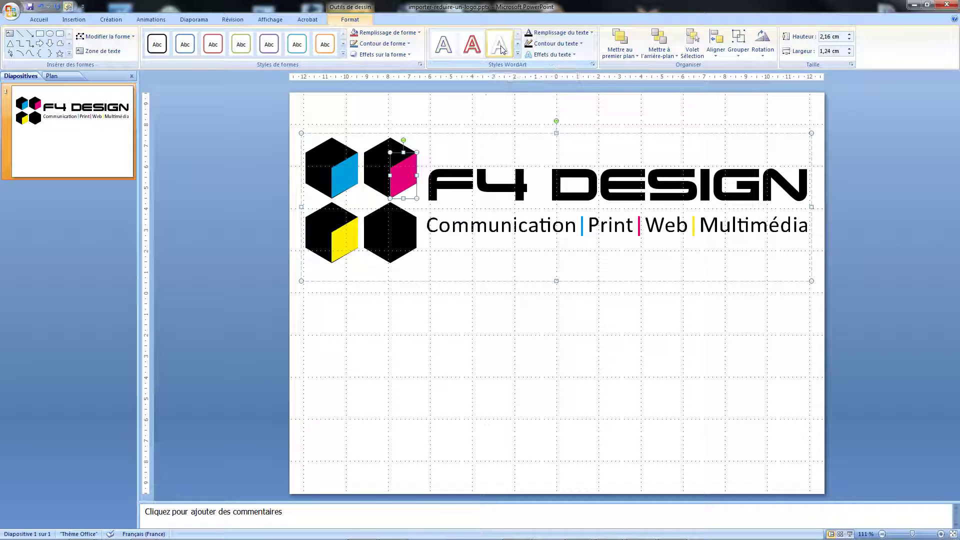
{"action": "key", "text": "Escape"}
{"action": "left_click", "coordinate": [186, 48]}
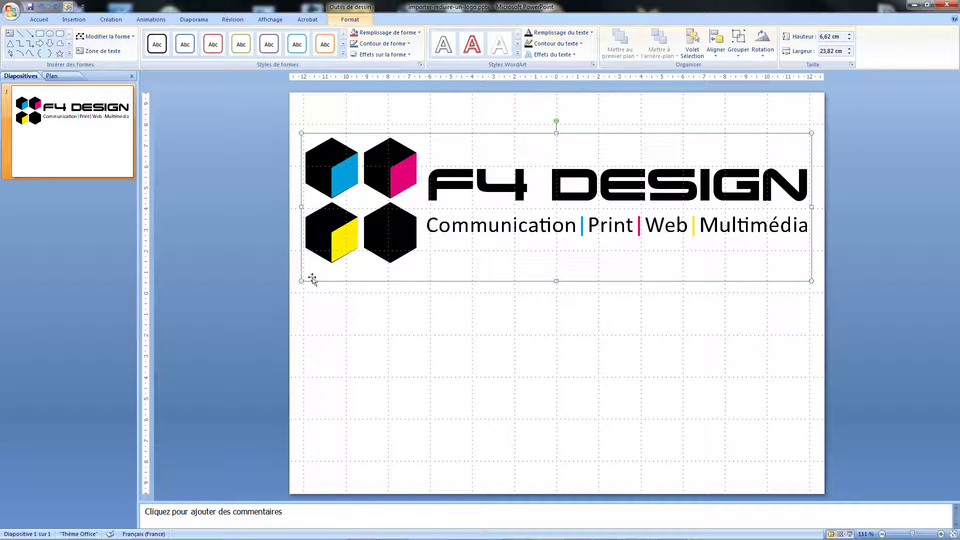
Shrink the logo, move it to the top centre, and preview the slideshow from the beginning
{"action": "mouse_move", "coordinate": [301, 281]}
{"action": "left_mouse_down"}
{"action": "mouse_move", "coordinate": [345, 259]}
{"action": "mouse_move", "coordinate": [285, 285]}
{"action": "mouse_move", "coordinate": [636, 188]}
{"action": "left_mouse_up"}
{"action": "left_click_drag", "start_coordinate": [673, 145], "coordinate": [509, 166]}
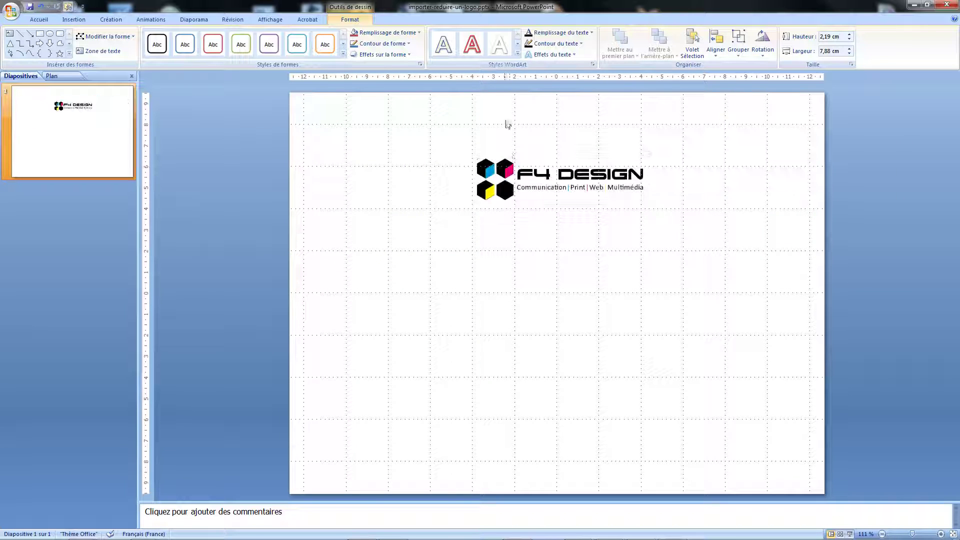
{"action": "left_click", "coordinate": [194, 19]}
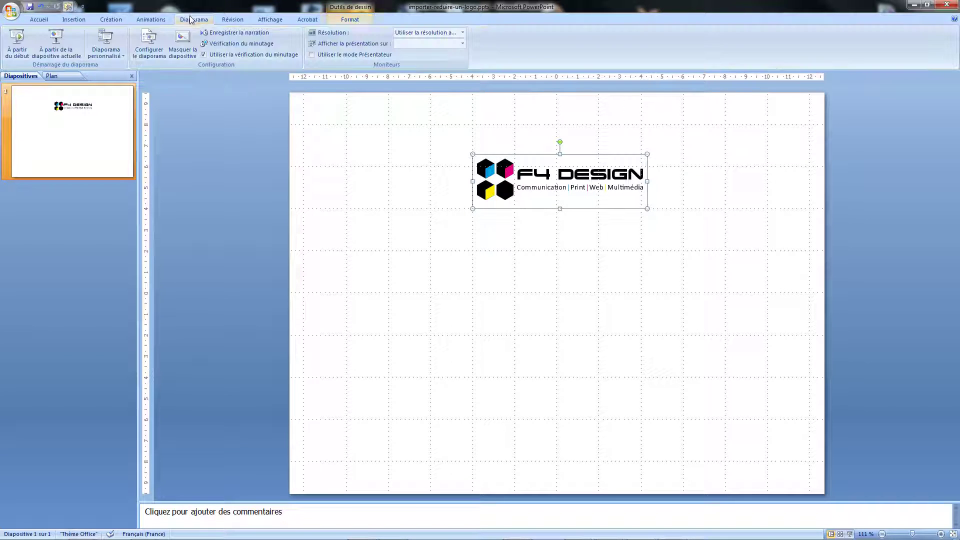
{"action": "left_click", "coordinate": [12, 43]}
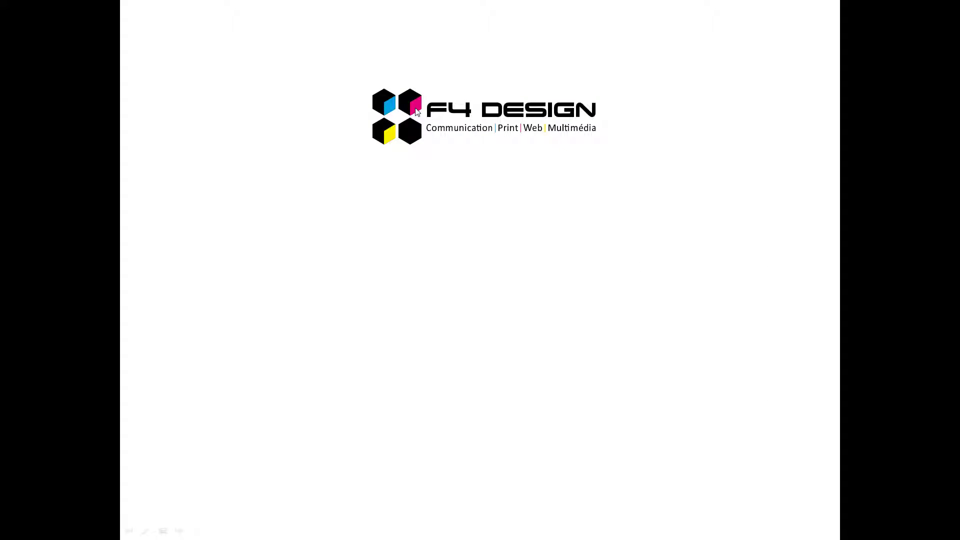
{"action": "key", "text": "Escape"}
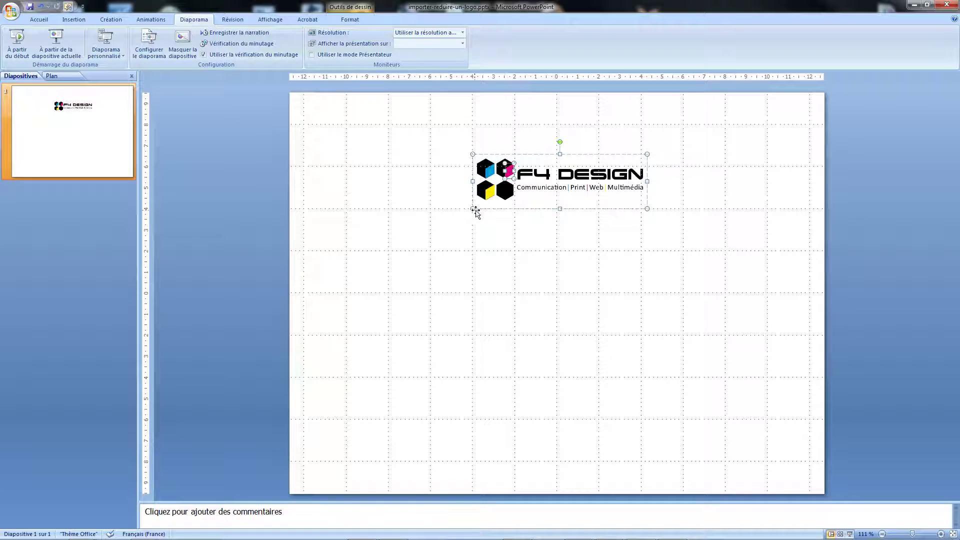
Enlarge the logo from both lower corners so it spans most of the slide width, then recentre it near the top
{"action": "left_click", "coordinate": [520, 220]}
{"action": "left_click", "coordinate": [495, 192]}
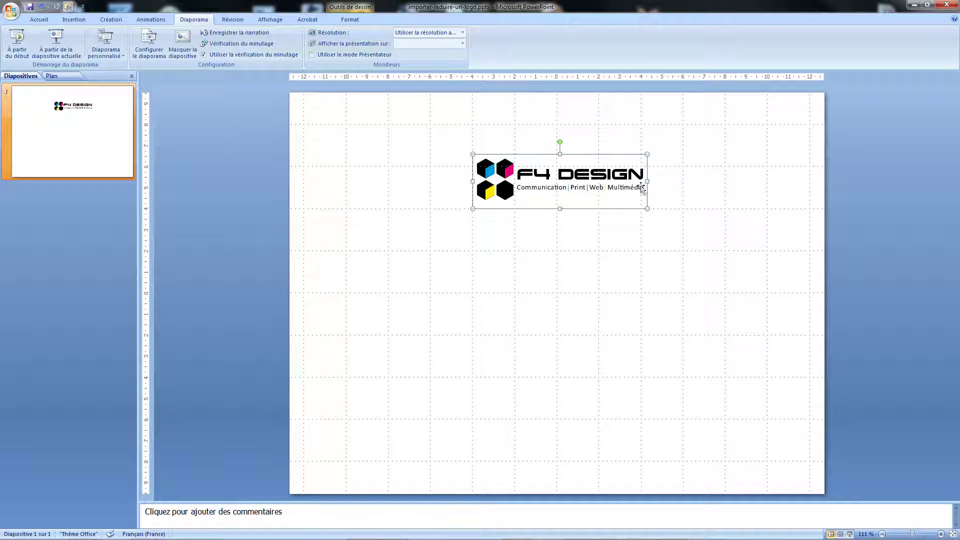
{"action": "left_click_drag", "start_coordinate": [472, 209], "coordinate": [378, 255]}
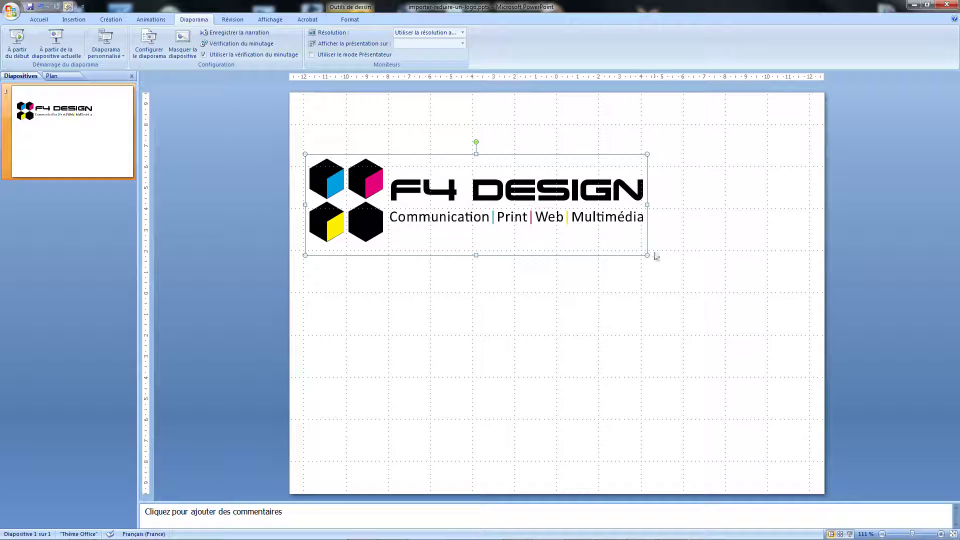
{"action": "left_click_drag", "start_coordinate": [645, 256], "coordinate": [692, 268]}
{"action": "left_click_drag", "start_coordinate": [494, 196], "coordinate": [559, 183]}
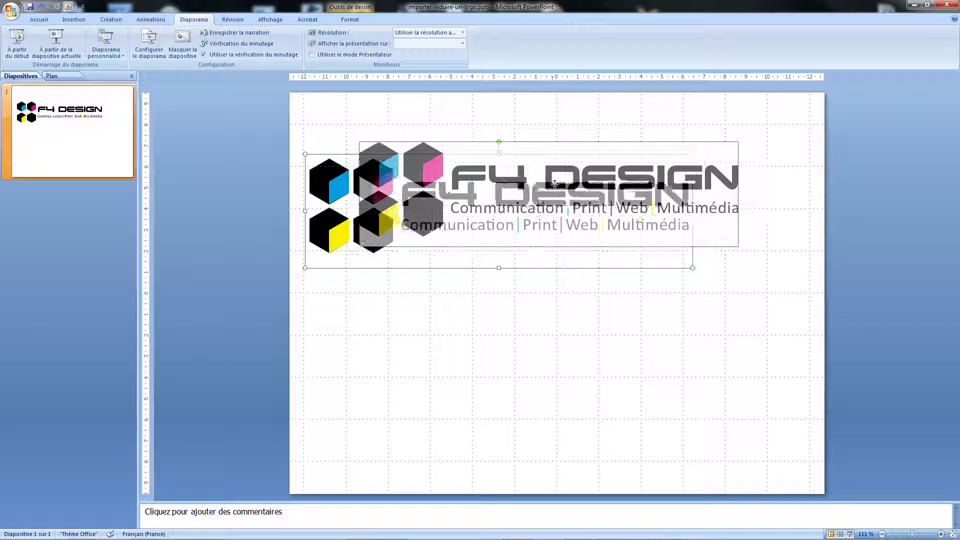
{"action": "left_click", "coordinate": [480, 122]}
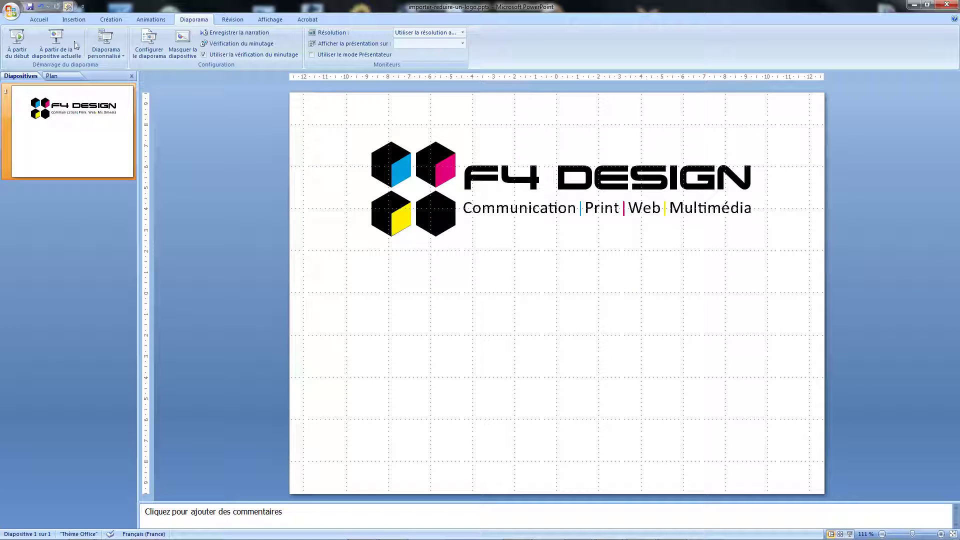
{"action": "left_click", "coordinate": [24, 50]}
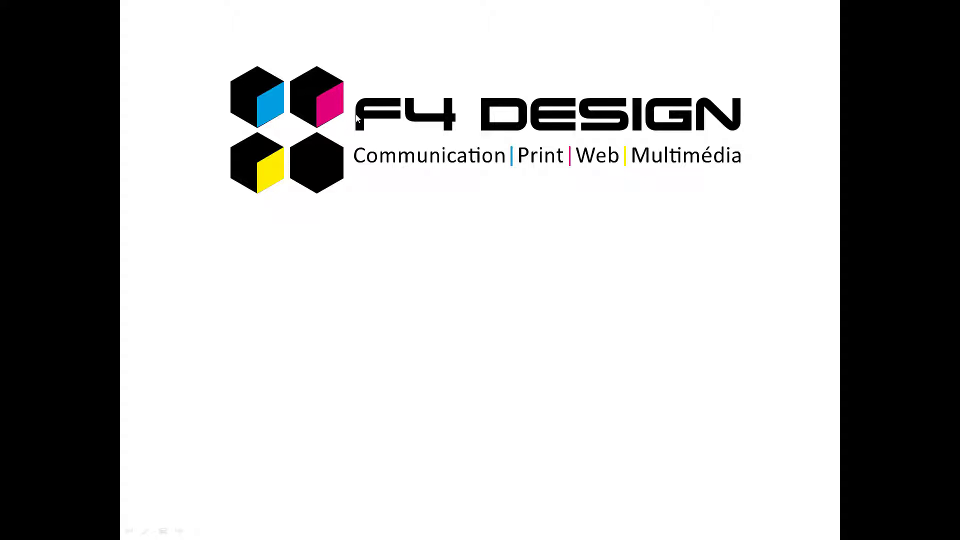
{"action": "key", "text": "Escape"}
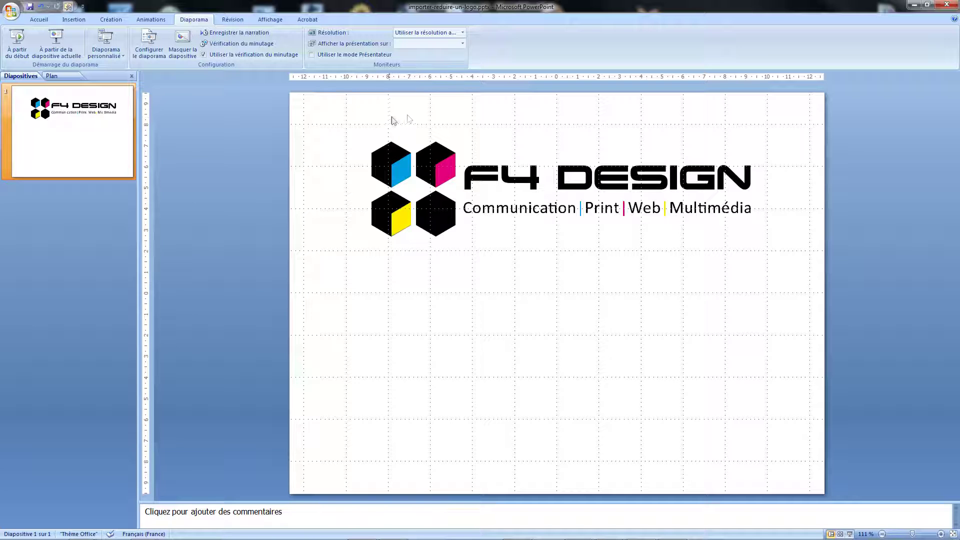
{"action": "left_click", "coordinate": [79, 21]}
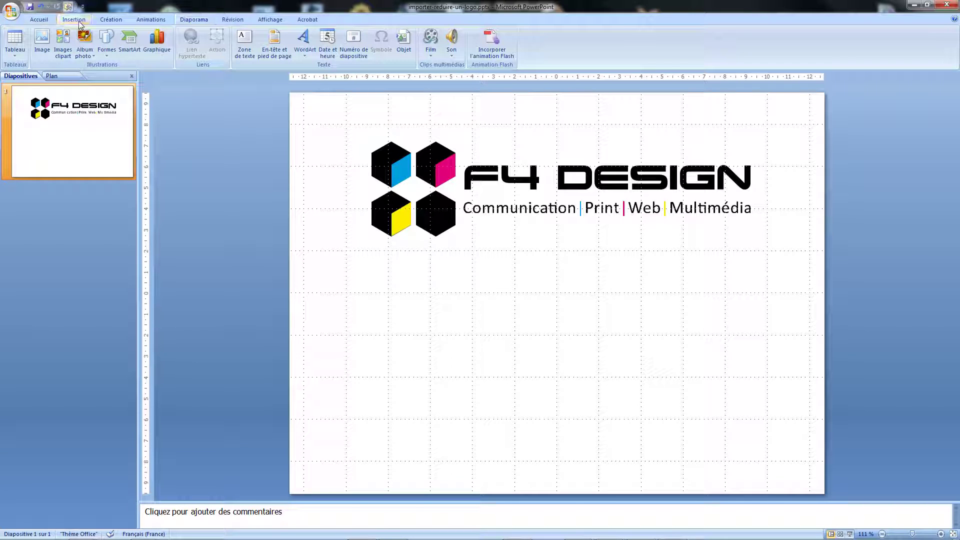
{"action": "left_click", "coordinate": [42, 39]}
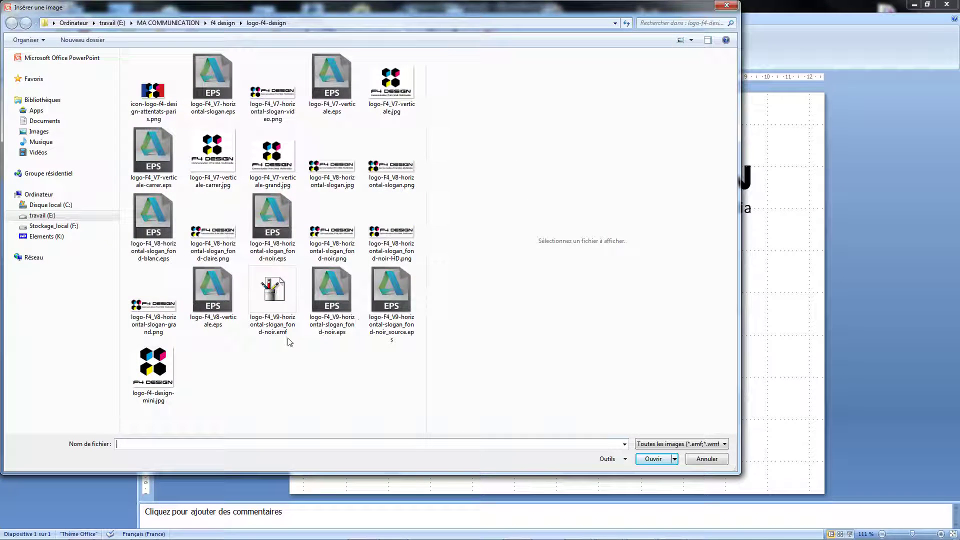
{"action": "left_click", "coordinate": [278, 323]}
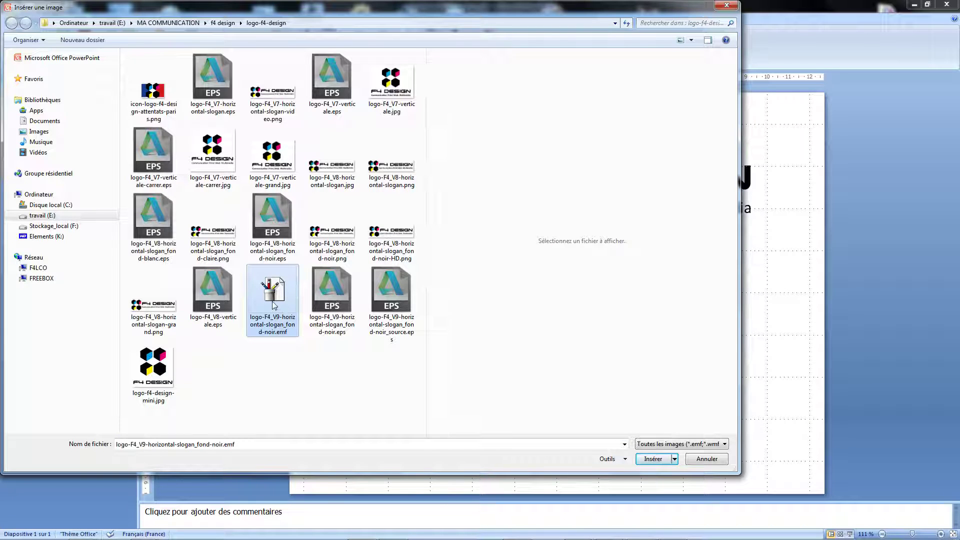
{"action": "left_click", "coordinate": [192, 330]}
{"action": "left_click", "coordinate": [175, 330]}
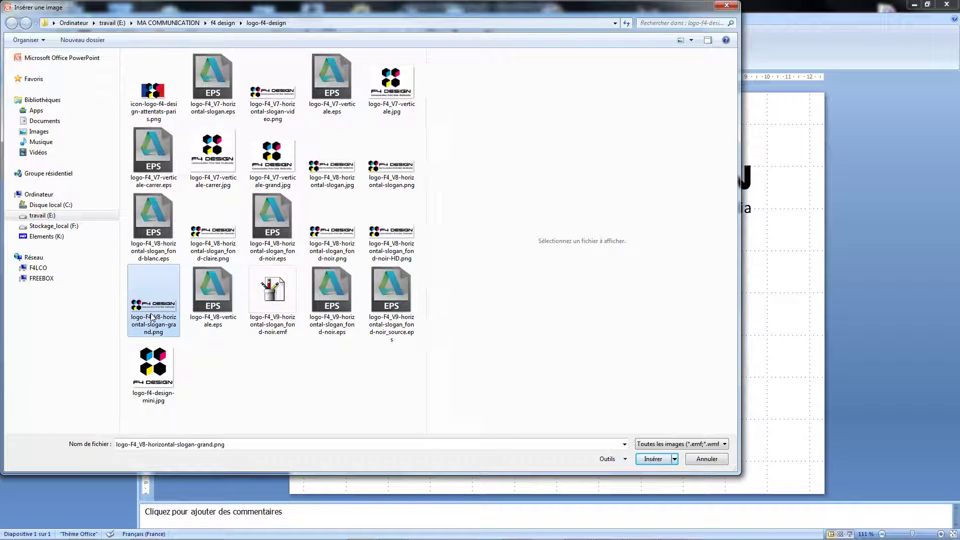
{"action": "left_click", "coordinate": [216, 303]}
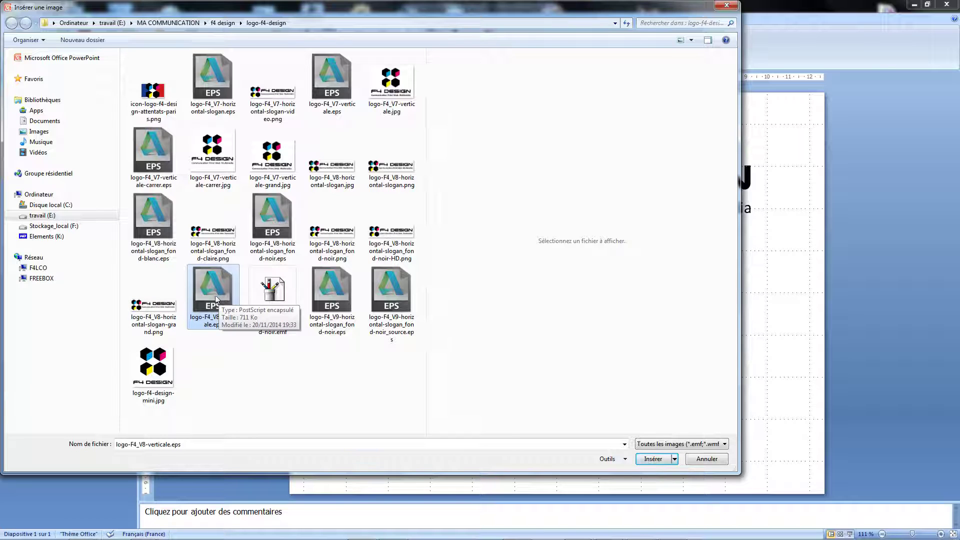
{"action": "left_click", "coordinate": [157, 307]}
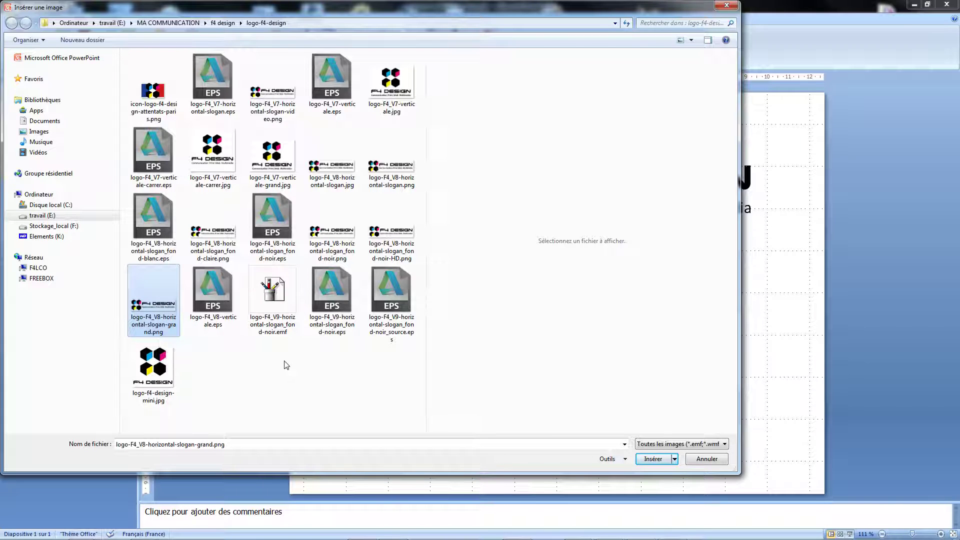
{"action": "left_click", "coordinate": [653, 458]}
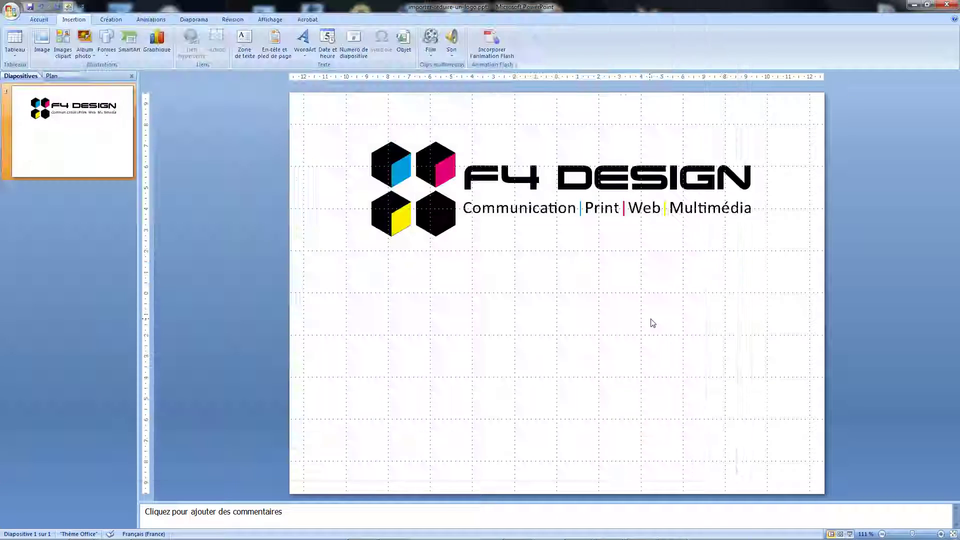